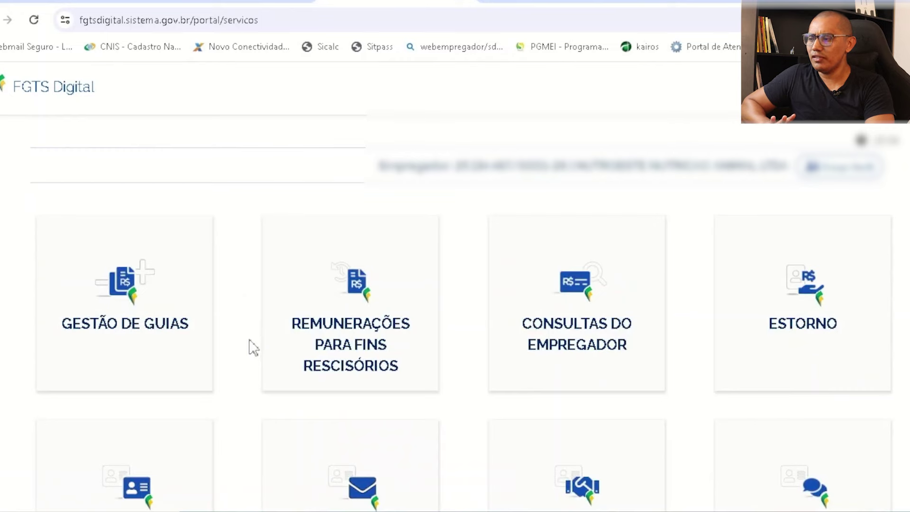
- Open the Remunerações para Fins Rescisórios service and go to the list of terminated workers in its search results
{"action": "left_click", "coordinate": [311, 337]}
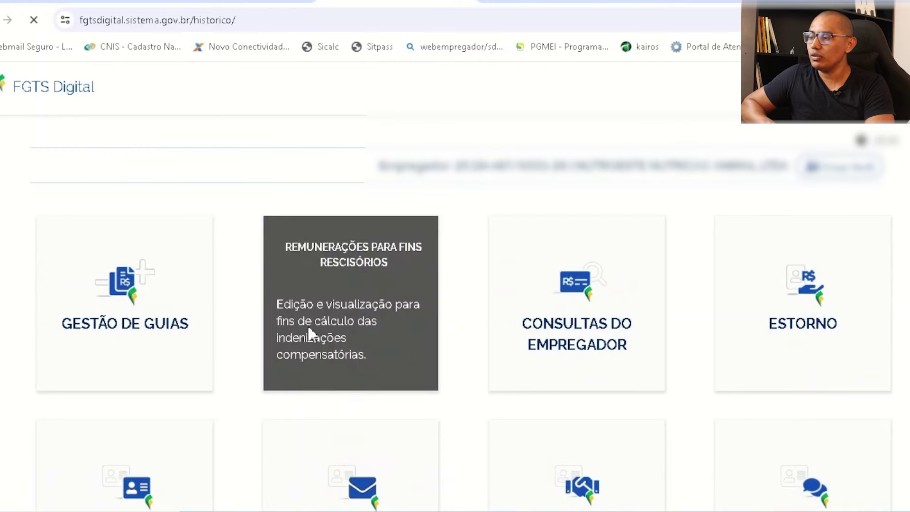
{"action": "scroll", "coordinate": [305, 327], "scroll_direction": "down", "scroll_amount": 5}
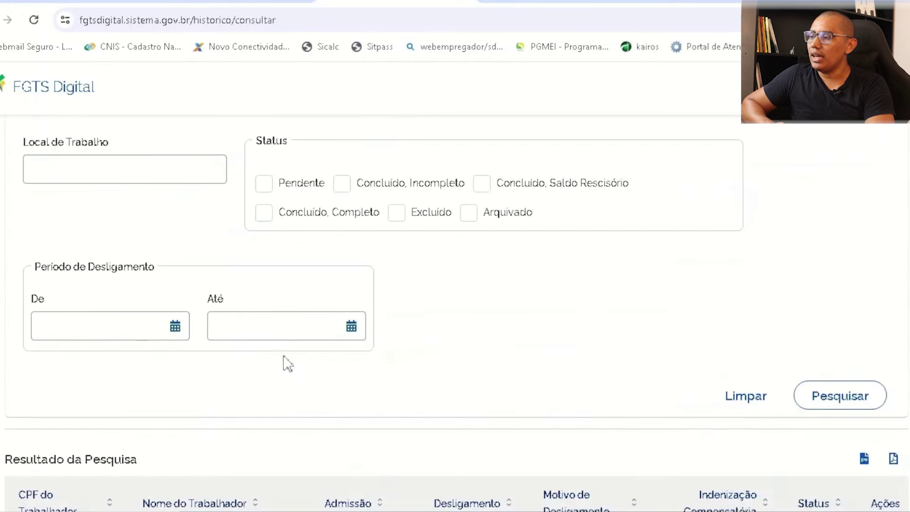
{"action": "scroll", "coordinate": [250, 381], "scroll_direction": "down", "scroll_amount": 3}
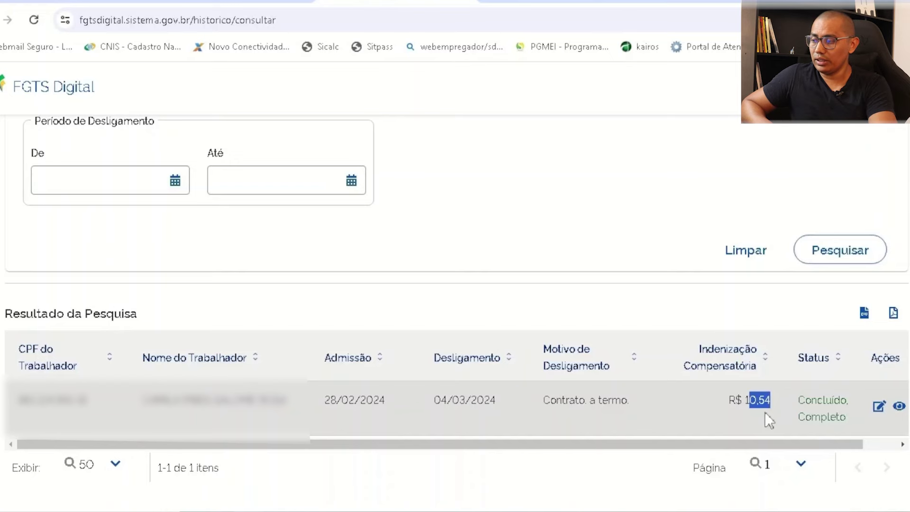
- View the remuneration history of the worker terminated on 04/03/2024, download it as a PDF and open the file
{"action": "left_click", "coordinate": [899, 405]}
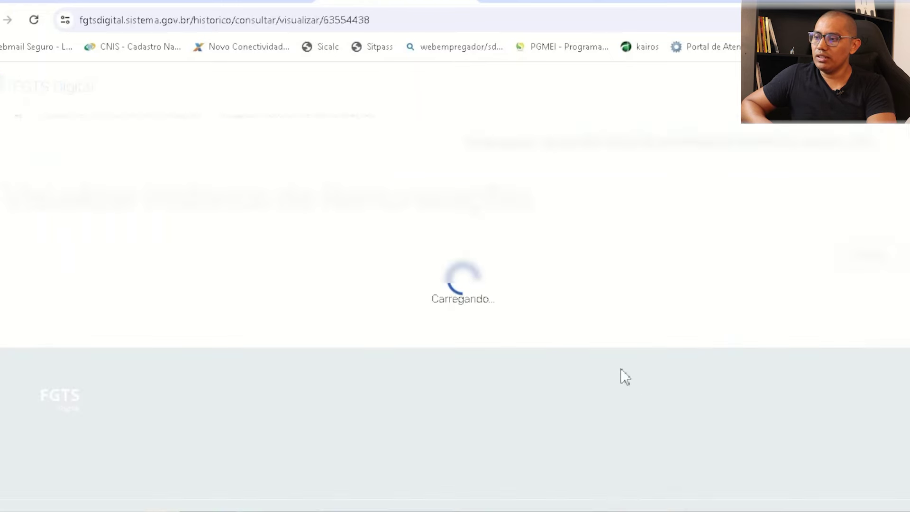
{"action": "scroll", "coordinate": [582, 341], "scroll_direction": "down", "scroll_amount": 5}
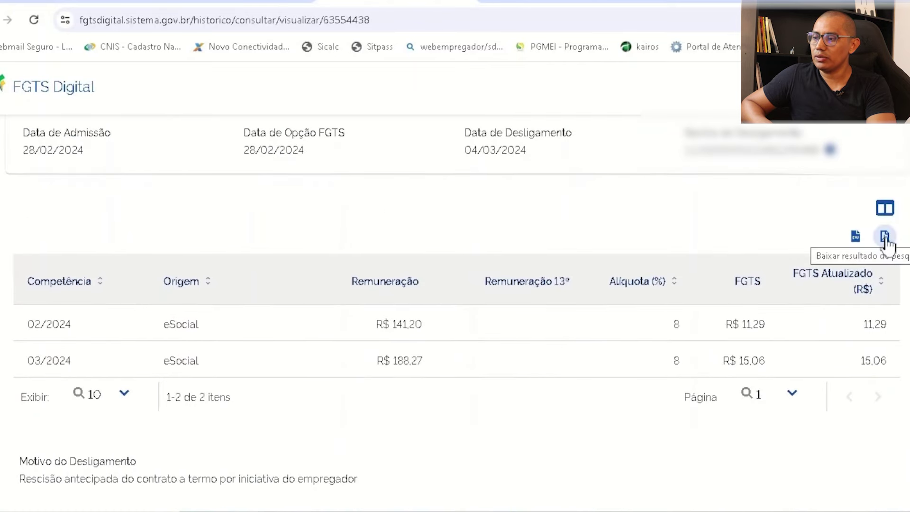
{"action": "left_click", "coordinate": [885, 237]}
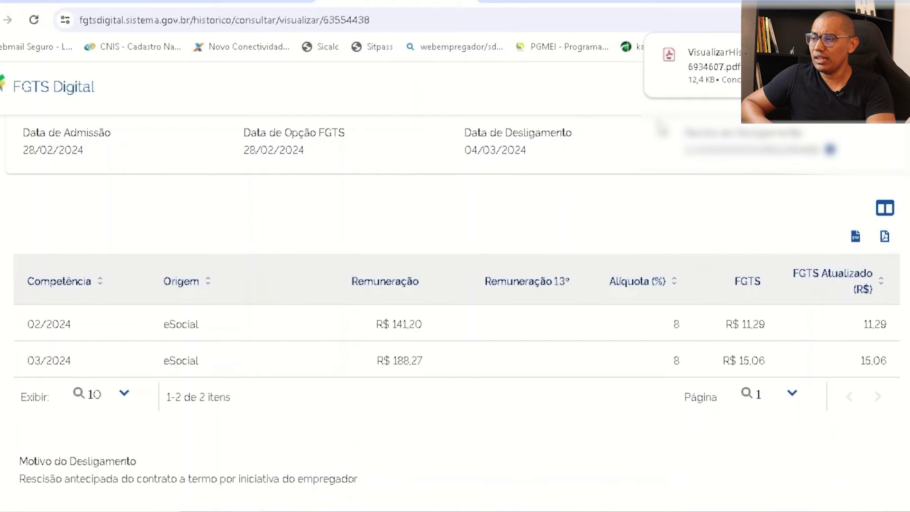
{"action": "left_click", "coordinate": [707, 67]}
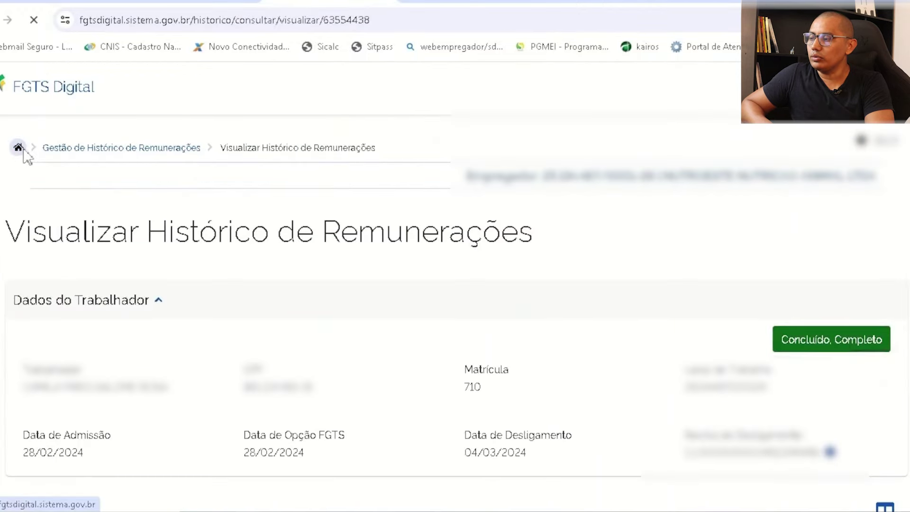
- Return to the portal's home page and open Emissão de Guia Parametrizada in Gestão de Guias
{"action": "left_click", "coordinate": [19, 150]}
{"action": "left_click", "coordinate": [152, 272]}
{"action": "left_click", "coordinate": [326, 337]}
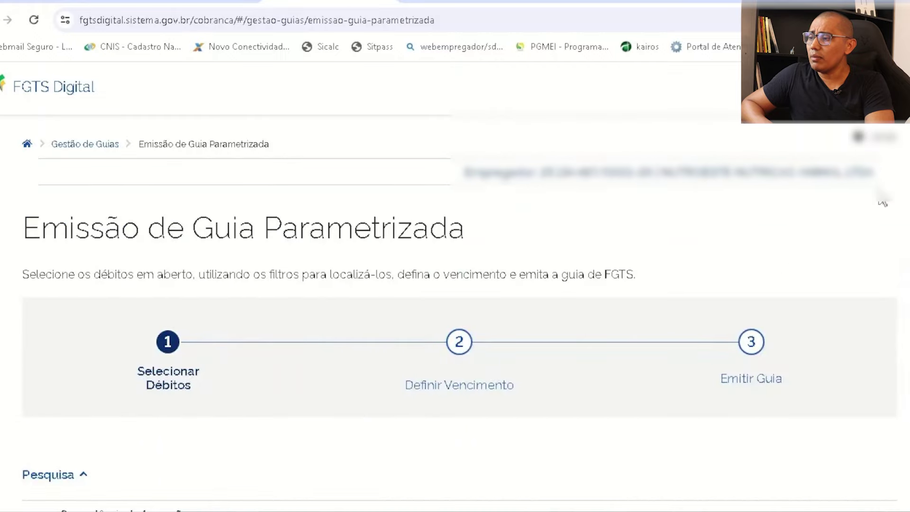
- Search for 03/2024 monthly and severance debts, both due and overdue, without limiting to those lacking a guide, and check their origin
{"action": "scroll", "coordinate": [454, 317], "scroll_direction": "down", "scroll_amount": 1}
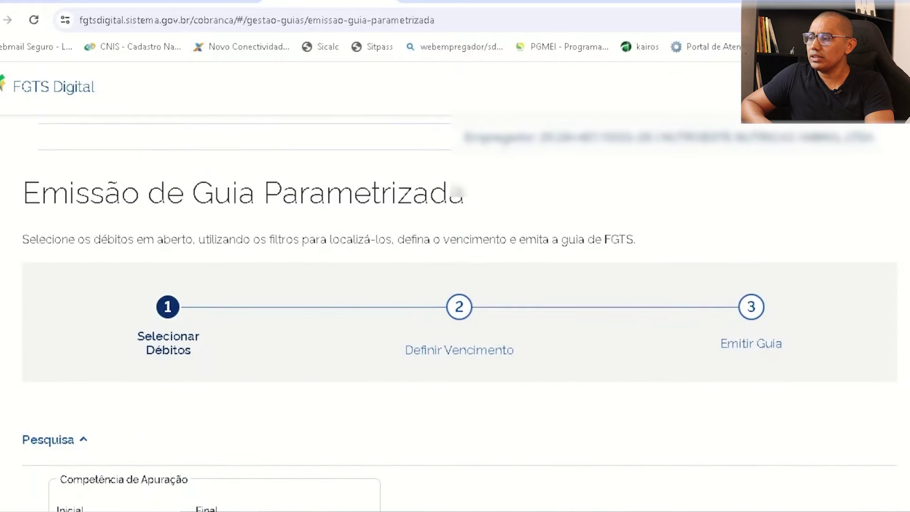
{"action": "scroll", "coordinate": [455, 312], "scroll_direction": "down", "scroll_amount": 4}
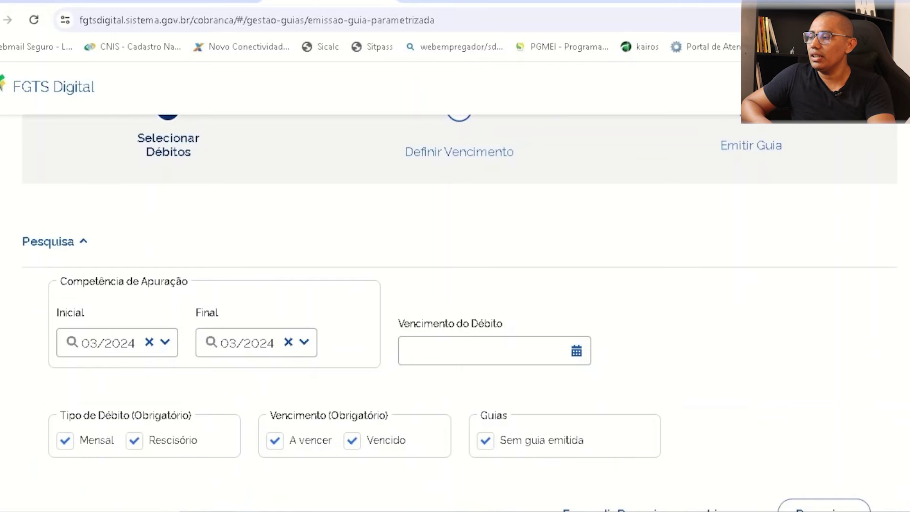
{"action": "scroll", "coordinate": [454, 313], "scroll_direction": "down", "scroll_amount": 2}
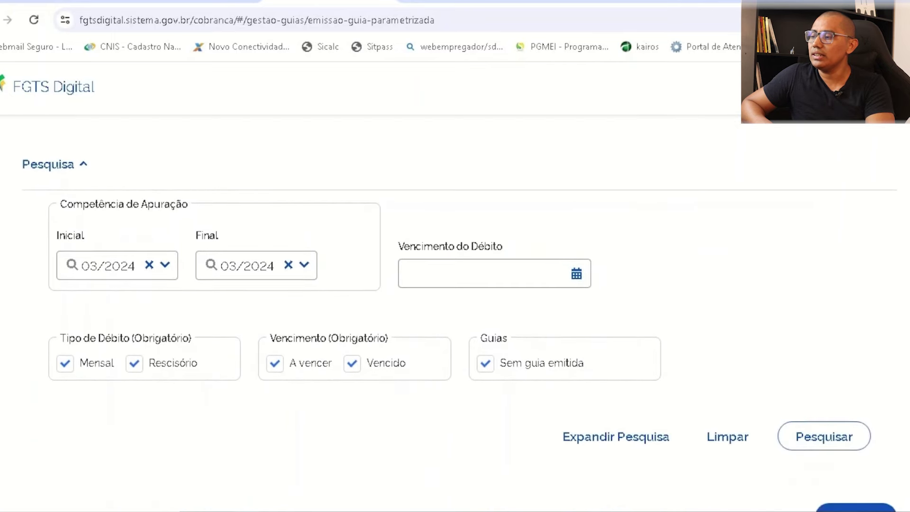
{"action": "left_click", "coordinate": [843, 448]}
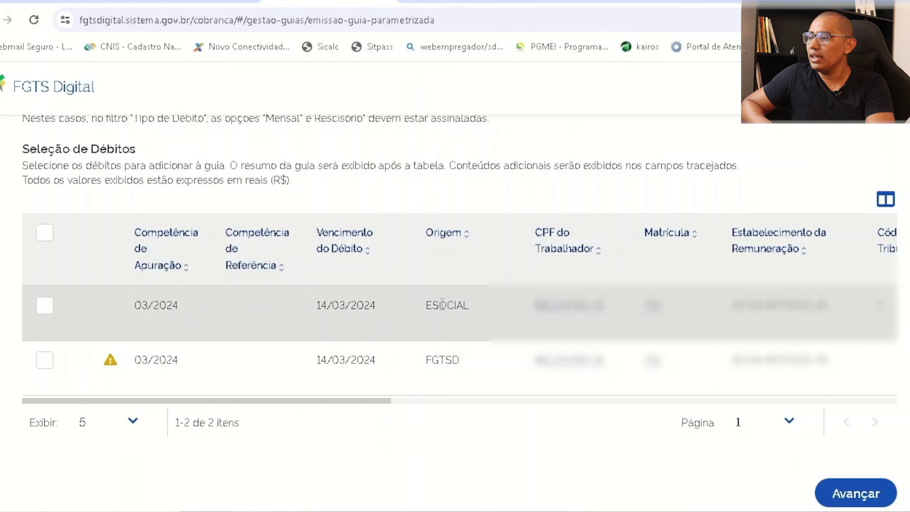
{"action": "left_click_drag", "start_coordinate": [425, 360], "coordinate": [461, 358]}
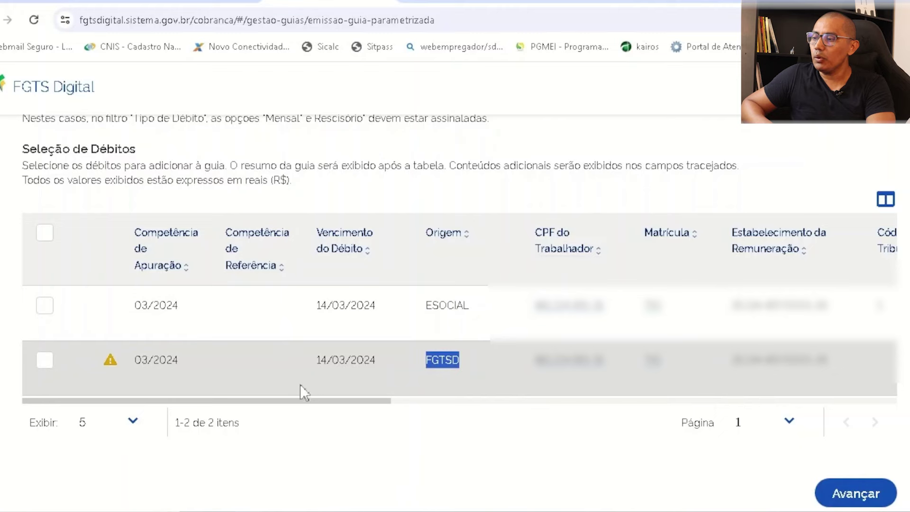
- Hide the debt table's CPF do Trabalhador, Matrícula, Estabelecimento da Remuneração, Lotação Tributária, Tomador de Serviços and Local de Trabalho columns
{"action": "left_click", "coordinate": [885, 199]}
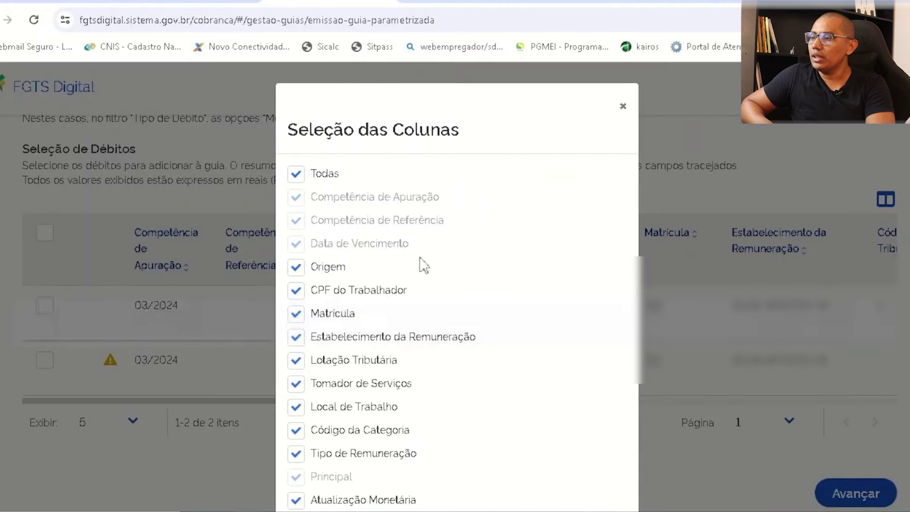
{"action": "left_click", "coordinate": [296, 290]}
{"action": "left_click", "coordinate": [296, 336]}
{"action": "left_click", "coordinate": [295, 361]}
{"action": "left_click", "coordinate": [295, 384]}
{"action": "left_click", "coordinate": [296, 411]}
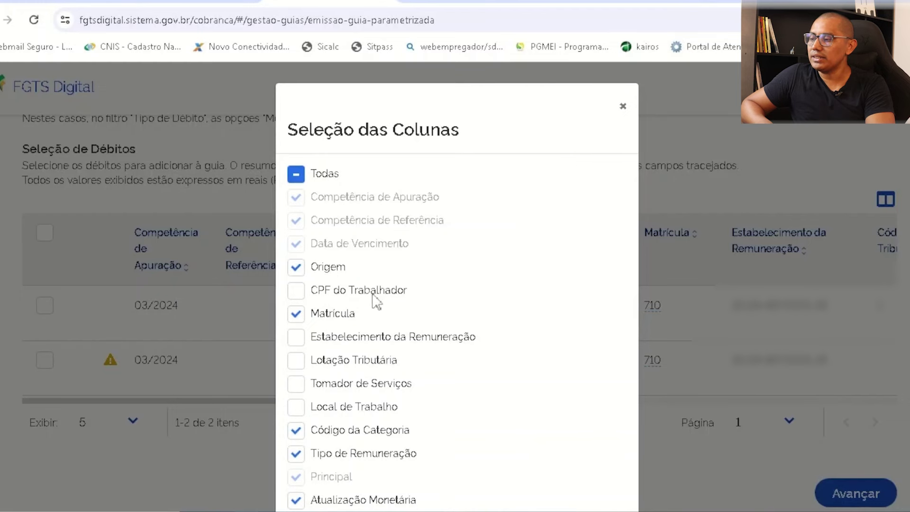
{"action": "left_click", "coordinate": [296, 313]}
{"action": "scroll", "coordinate": [521, 356], "scroll_direction": "down", "scroll_amount": 3}
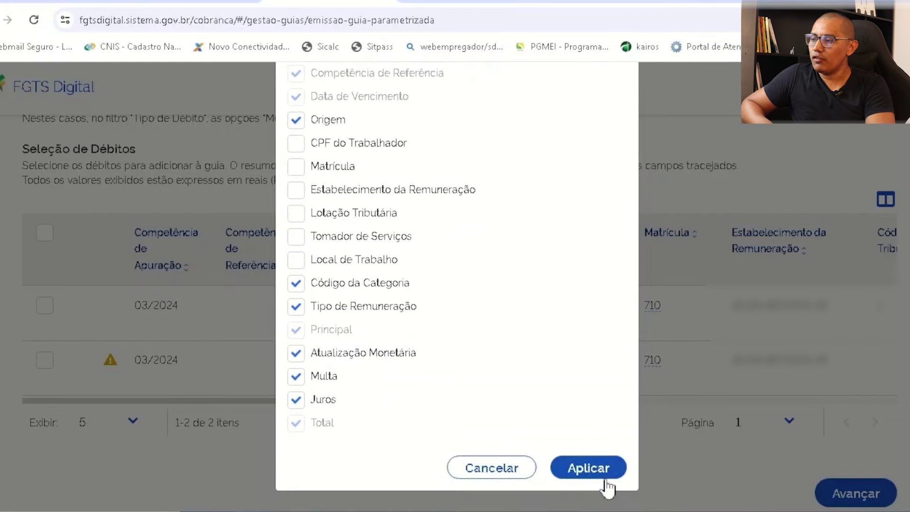
{"action": "left_click", "coordinate": [588, 468]}
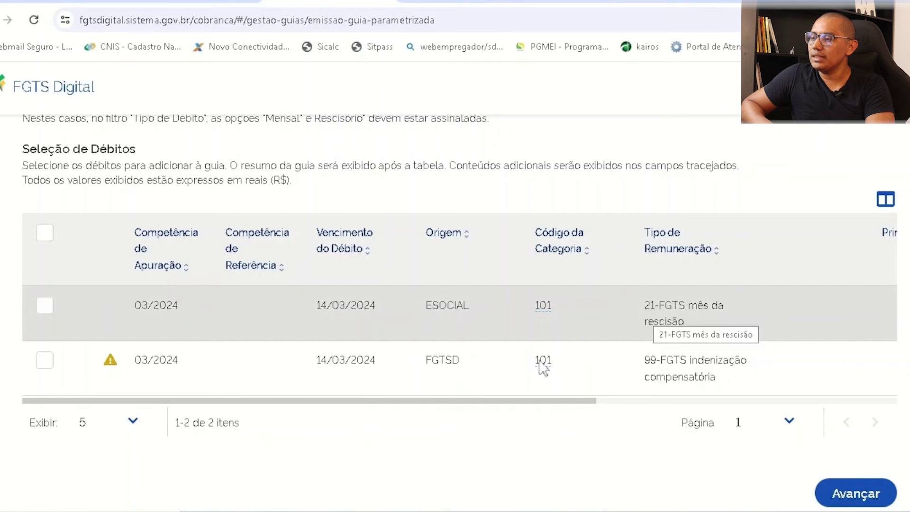
- Expand the debt search form to show its additional filters, such as establishment, worker and category
{"action": "mouse_move", "coordinate": [110, 369]}
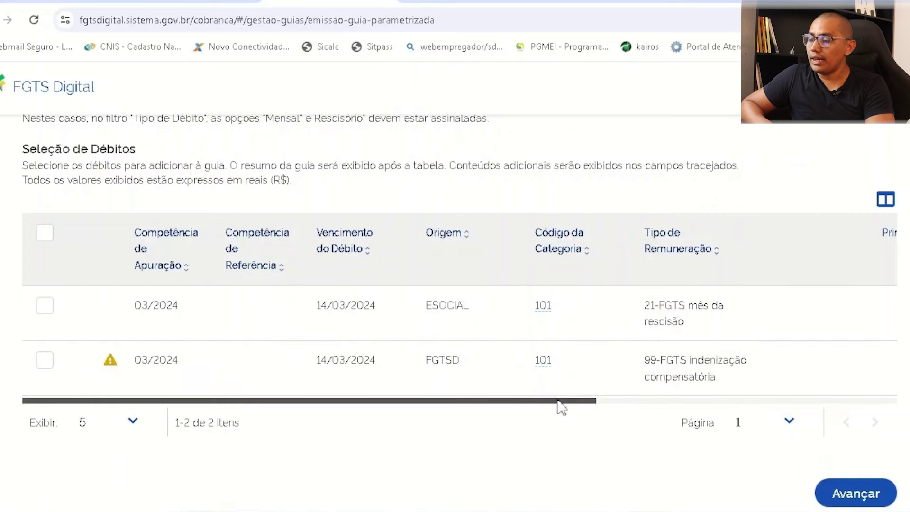
{"action": "scroll", "coordinate": [559, 406], "scroll_direction": "up", "scroll_amount": 2}
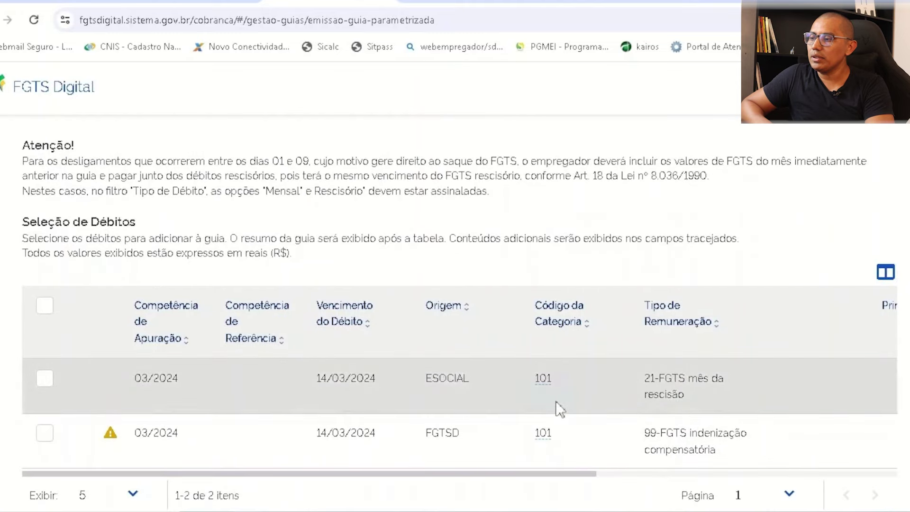
{"action": "scroll", "coordinate": [559, 409], "scroll_direction": "up", "scroll_amount": 4}
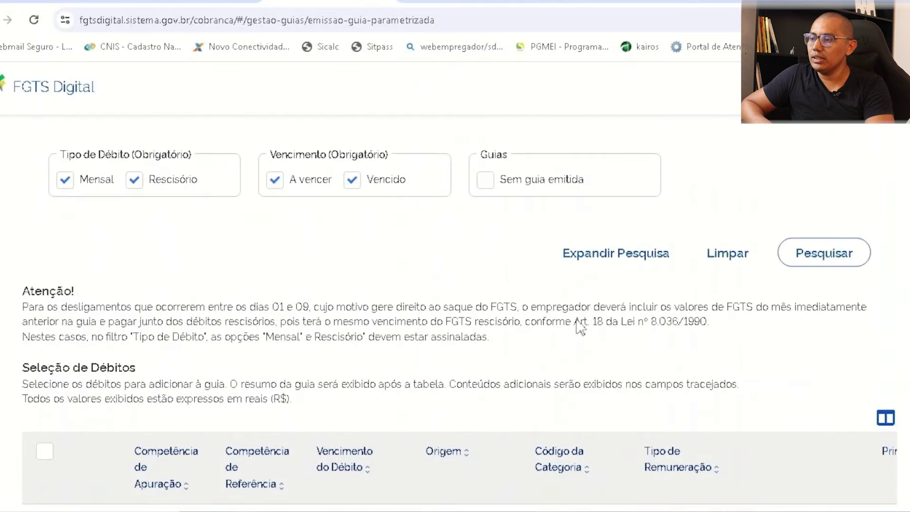
{"action": "left_click", "coordinate": [598, 260]}
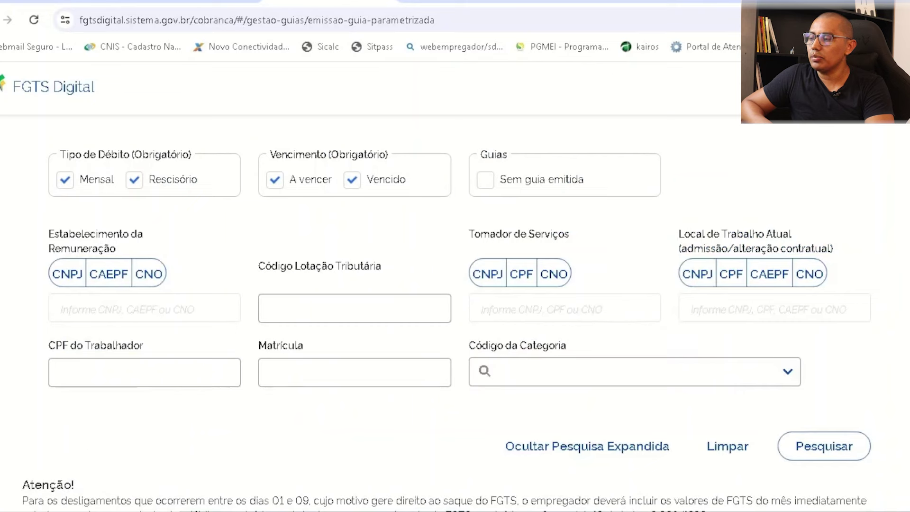
- Examine which months are available as the initial and final Competência de Apuração
{"action": "scroll", "coordinate": [166, 175], "scroll_direction": "up", "scroll_amount": 2}
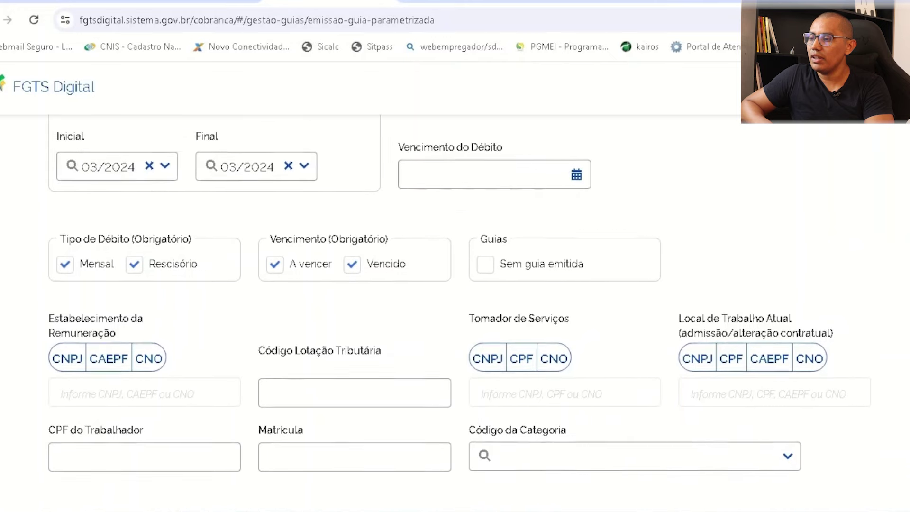
{"action": "left_click", "coordinate": [166, 169]}
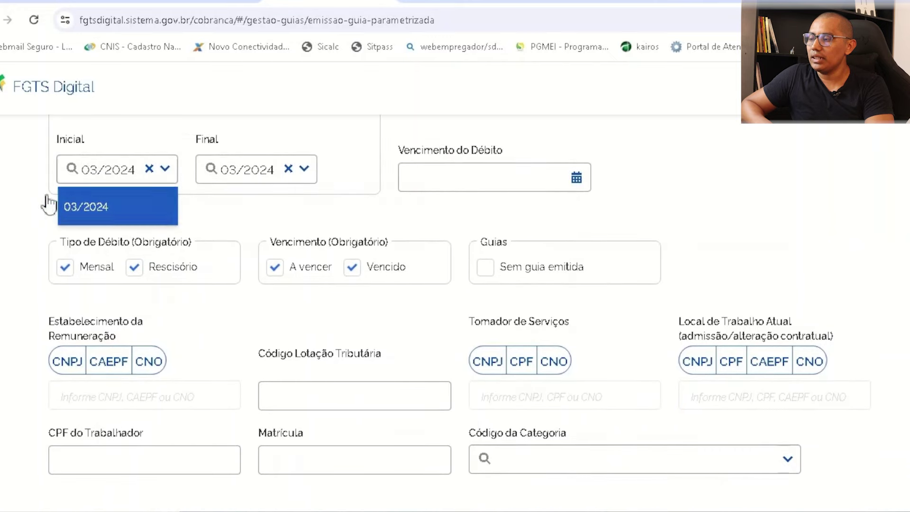
{"action": "left_click", "coordinate": [305, 170]}
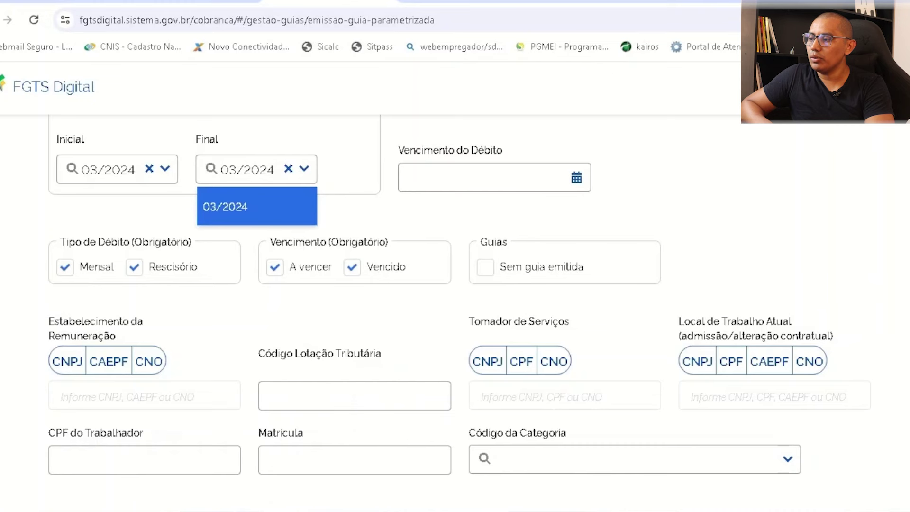
{"action": "left_click", "coordinate": [896, 282]}
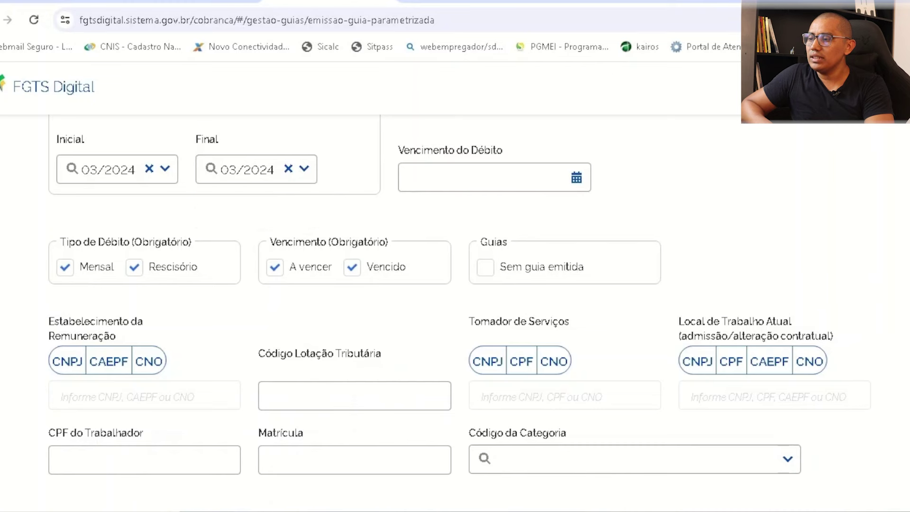
{"action": "left_click", "coordinate": [220, 169]}
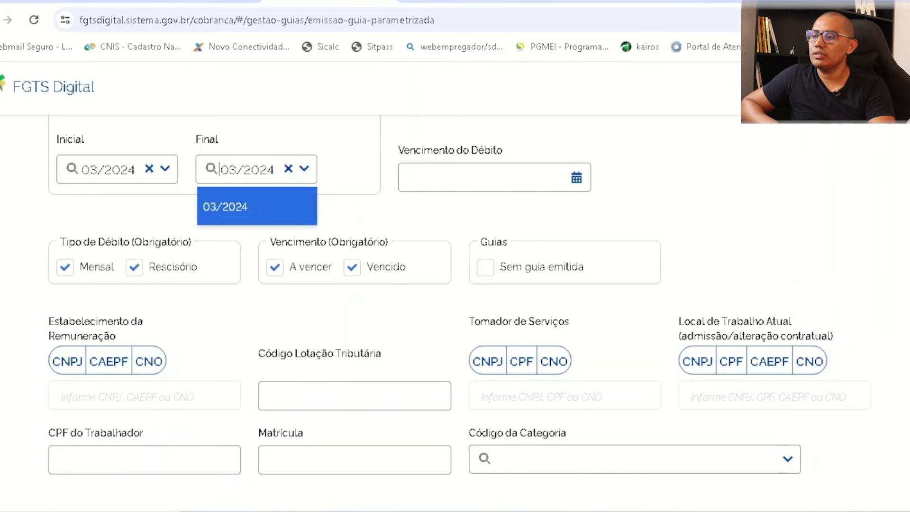
{"action": "left_click", "coordinate": [903, 283]}
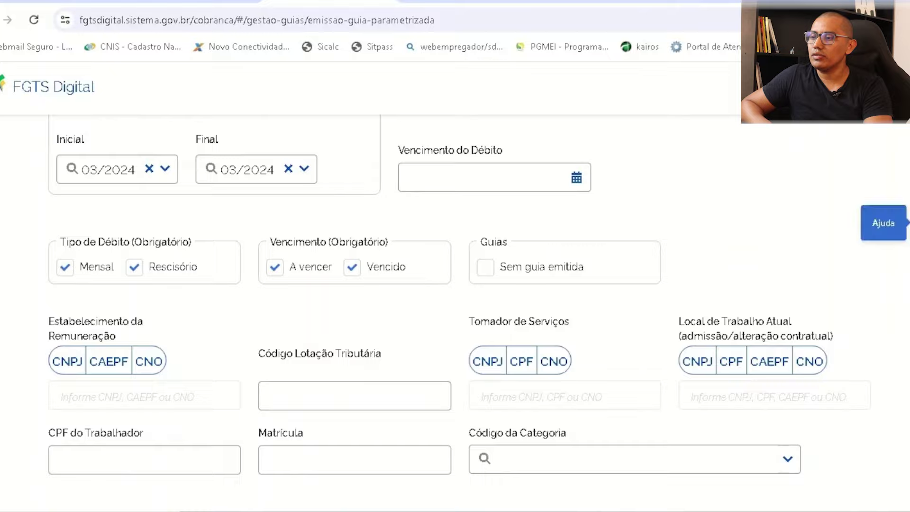
- Read through the page's help on the search parameters and close it
{"action": "left_click", "coordinate": [883, 223]}
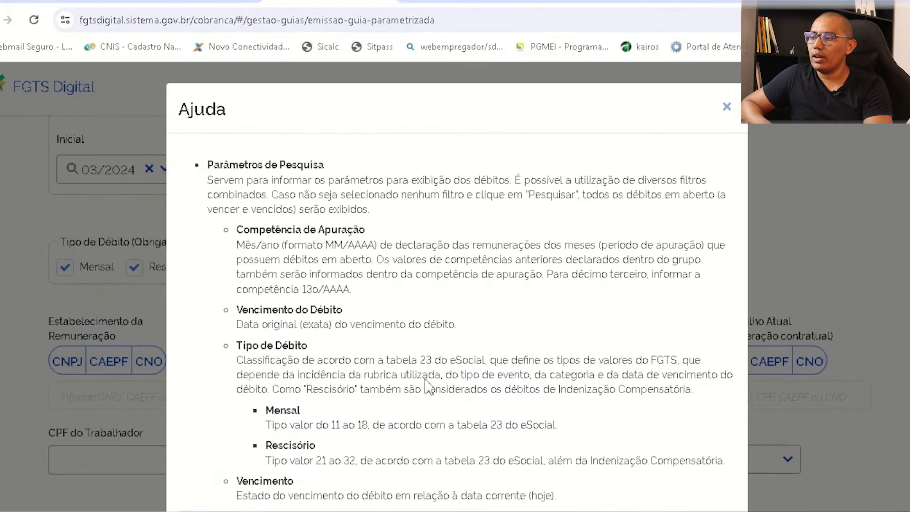
{"action": "scroll", "coordinate": [428, 385], "scroll_direction": "down", "scroll_amount": 10}
{"action": "scroll", "coordinate": [496, 330], "scroll_direction": "up", "scroll_amount": 10}
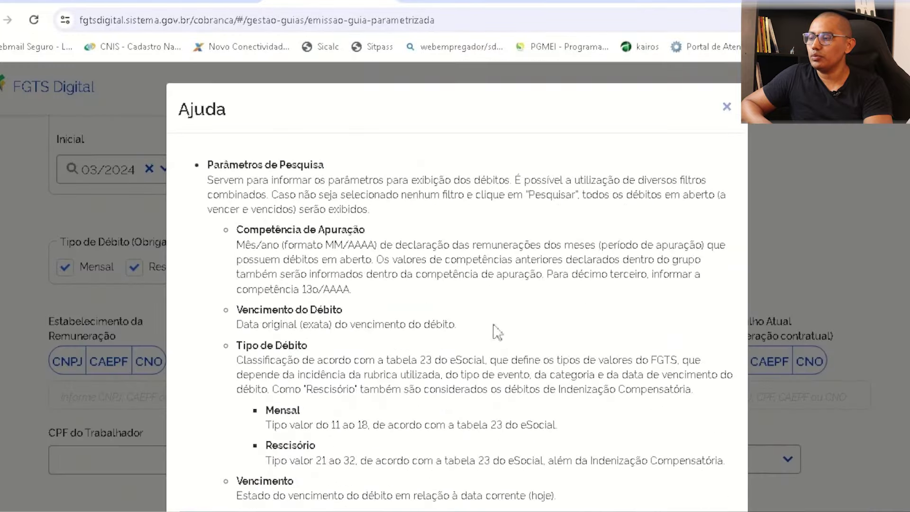
{"action": "left_click", "coordinate": [729, 106]}
- Add all the listed 03/2024 debts to the guide and review their amounts and the summary of added debts
{"action": "scroll", "coordinate": [748, 143], "scroll_direction": "down", "scroll_amount": 10}
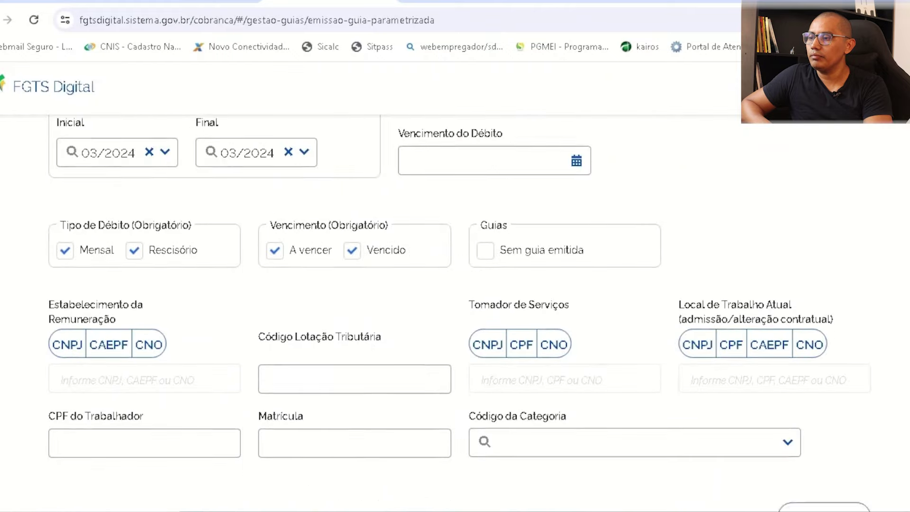
{"action": "scroll", "coordinate": [455, 313], "scroll_direction": "down", "scroll_amount": 2}
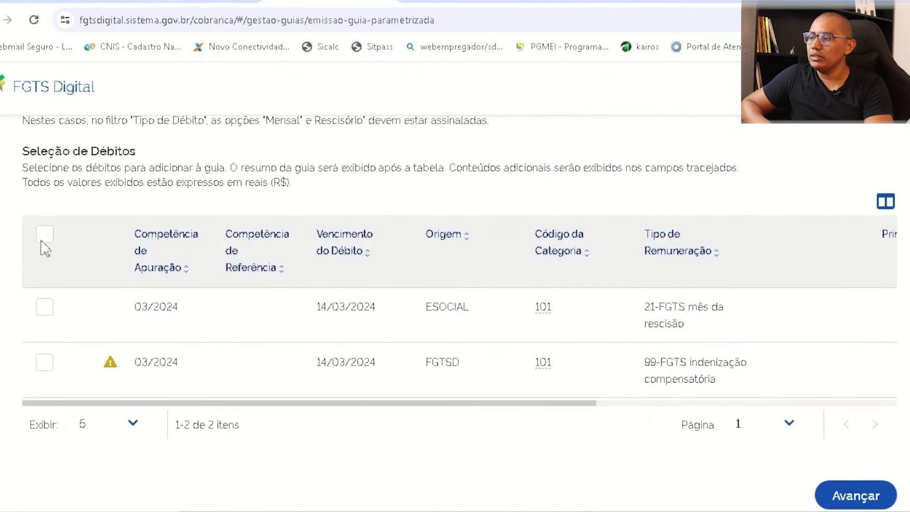
{"action": "left_click", "coordinate": [45, 237]}
{"action": "left_click", "coordinate": [815, 239]}
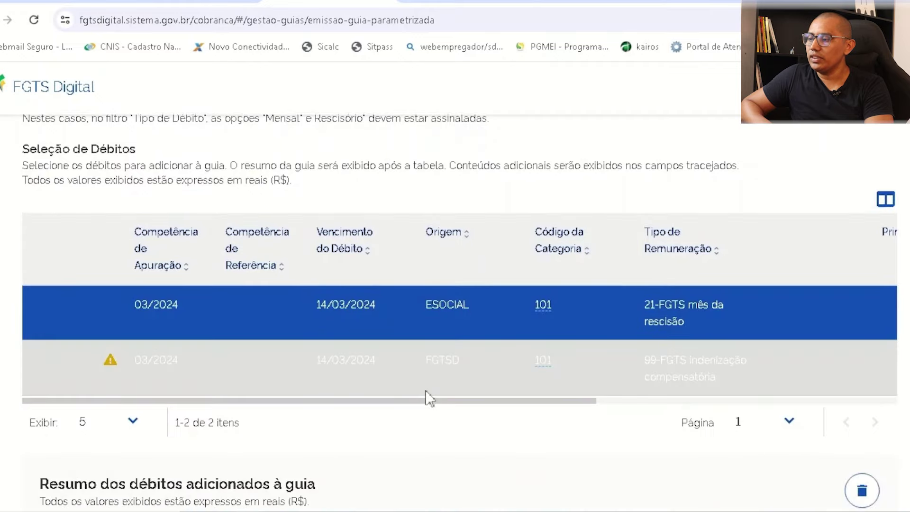
{"action": "scroll", "coordinate": [390, 408], "scroll_direction": "right", "scroll_amount": 3}
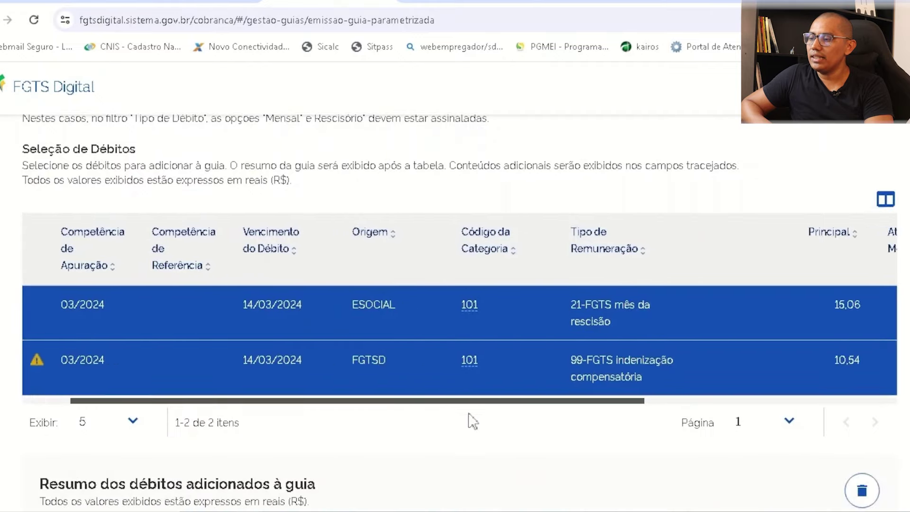
{"action": "scroll", "coordinate": [578, 415], "scroll_direction": "right", "scroll_amount": 3}
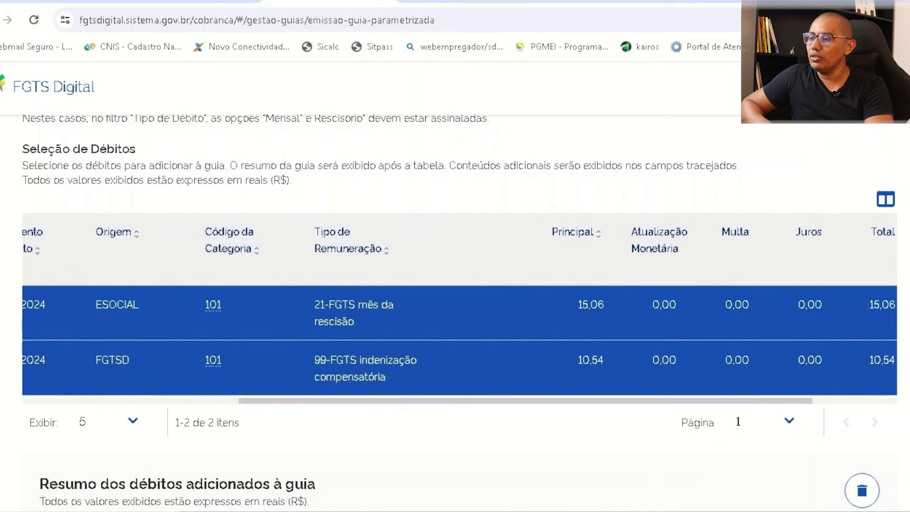
{"action": "scroll", "coordinate": [853, 446], "scroll_direction": "down", "scroll_amount": 5}
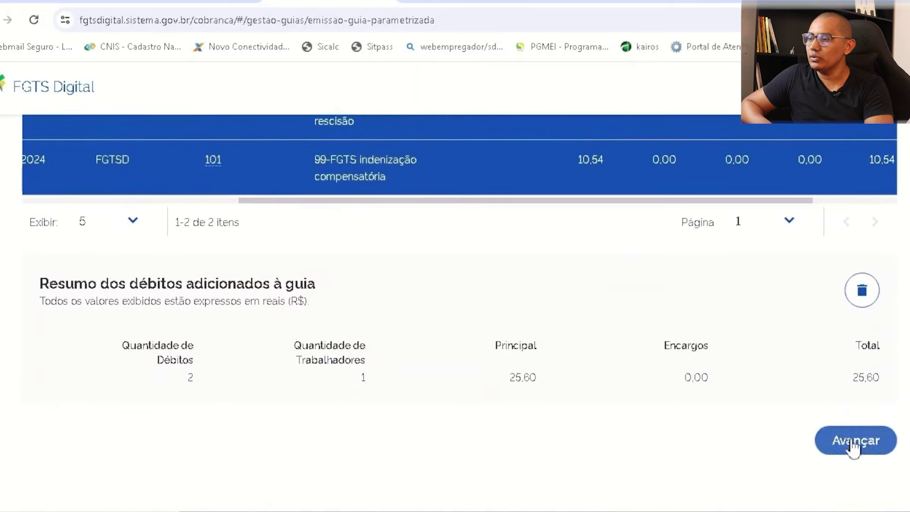
- Proceed with the added debts, tag the guide with "FGTS" and the worker's first name, and advance to the issuing stage
{"action": "left_click", "coordinate": [853, 443]}
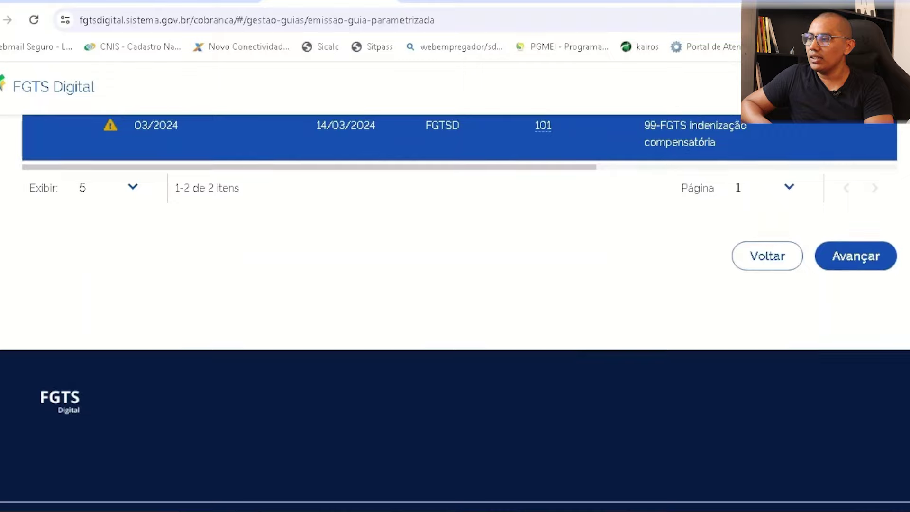
{"action": "scroll", "coordinate": [459, 290], "scroll_direction": "up", "scroll_amount": 6}
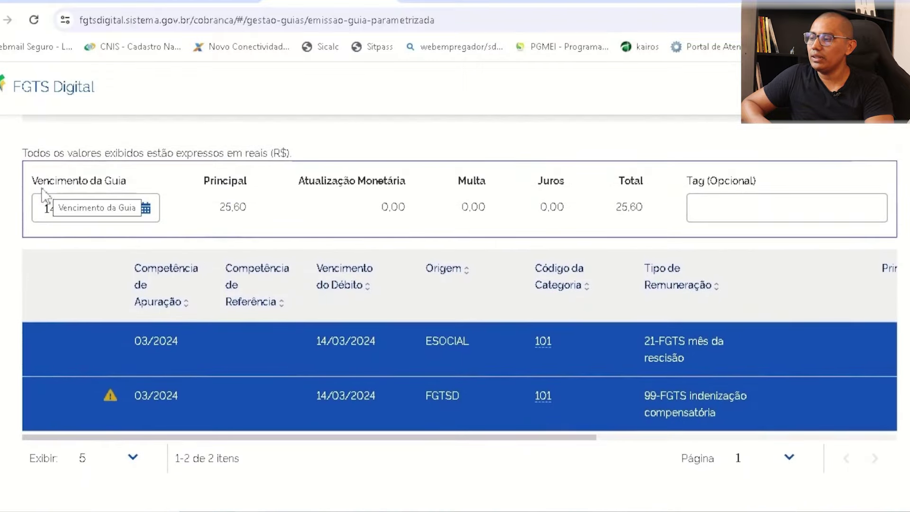
{"action": "left_click", "coordinate": [720, 210]}
{"action": "type", "text": "fgt"}
{"action": "key", "text": "BackSpace"}
{"action": "type", "text": "FGTS"}
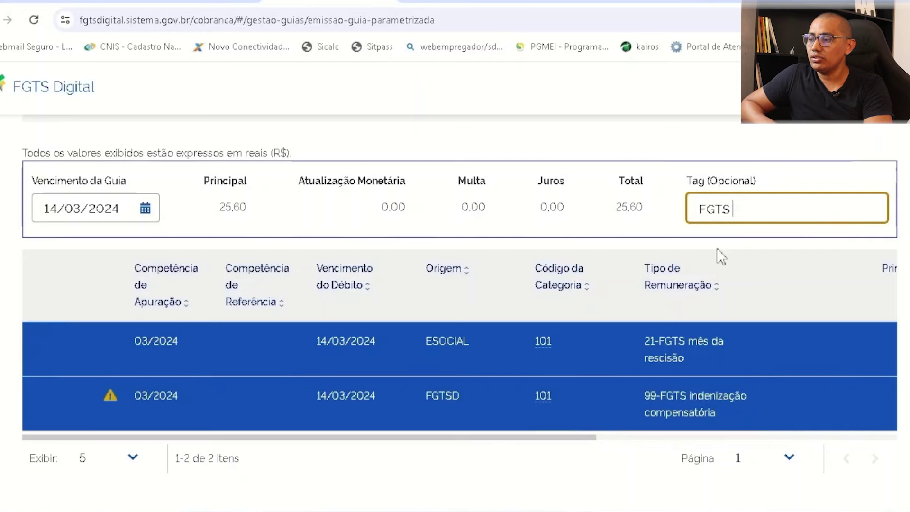
{"action": "type", "text": " CAMILA"}
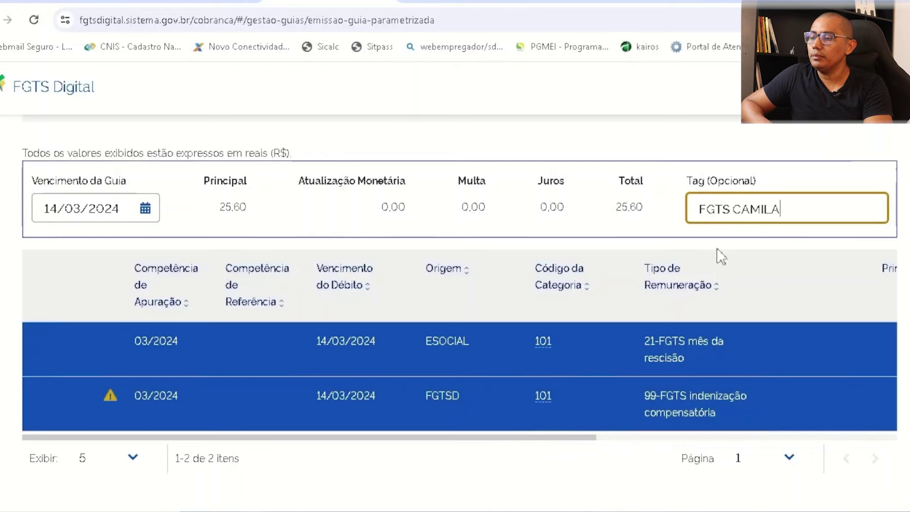
{"action": "scroll", "coordinate": [721, 256], "scroll_direction": "down", "scroll_amount": 1}
{"action": "left_click", "coordinate": [861, 493]}
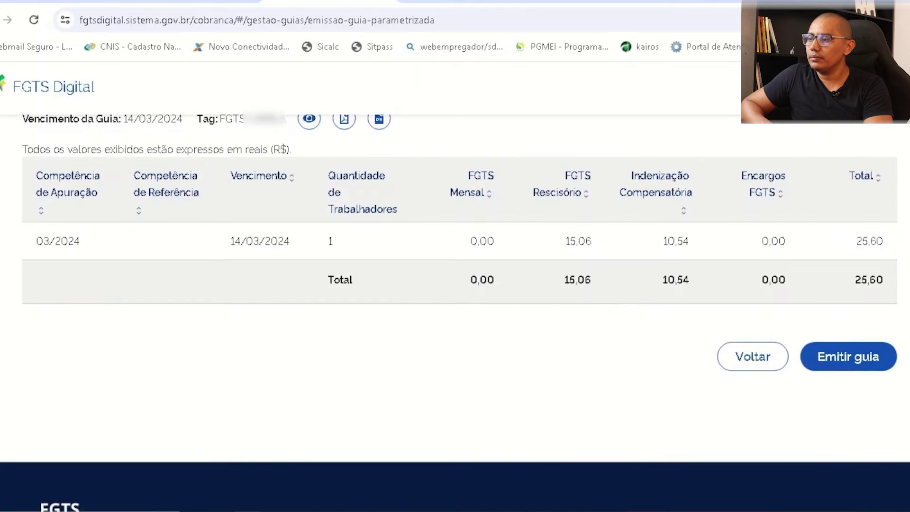
- View the guide's detail report in PDF, check the Rescisório and Multa Rescisória deposit lines, and close the report
{"action": "scroll", "coordinate": [468, 244], "scroll_direction": "up", "scroll_amount": 1}
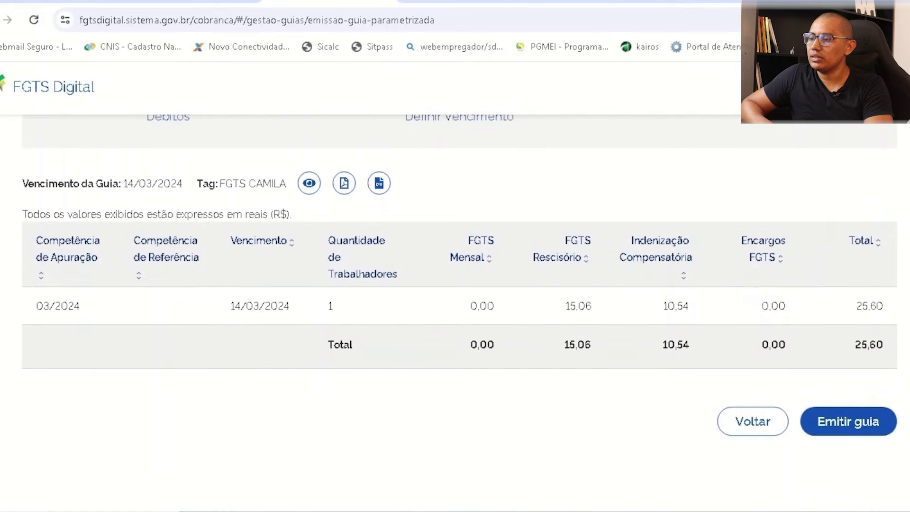
{"action": "scroll", "coordinate": [687, 199], "scroll_direction": "up", "scroll_amount": 3}
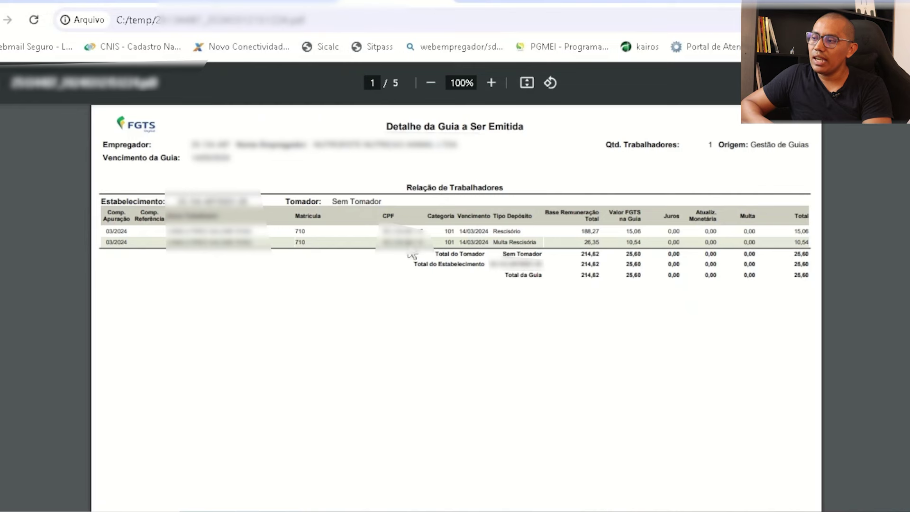
{"action": "left_click_drag", "start_coordinate": [499, 233], "coordinate": [273, 245]}
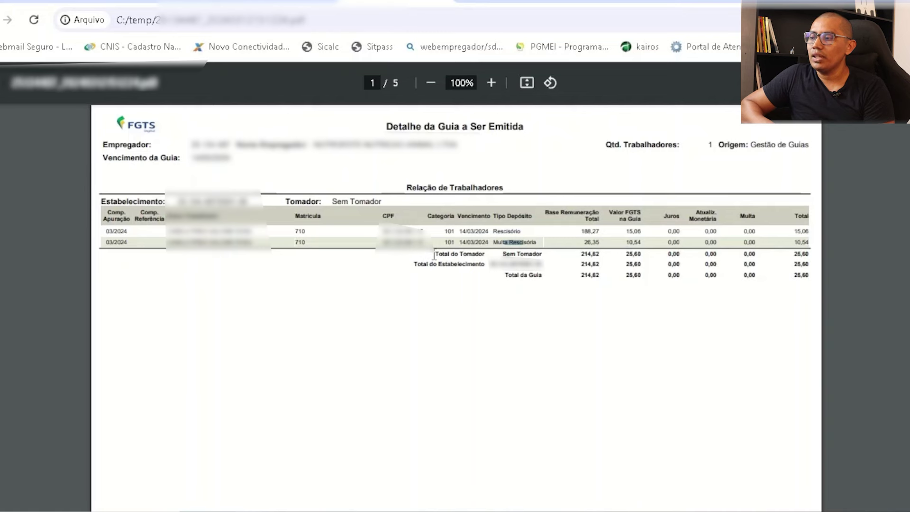
{"action": "left_click_drag", "start_coordinate": [494, 231], "coordinate": [508, 251]}
{"action": "left_click", "coordinate": [465, 322]}
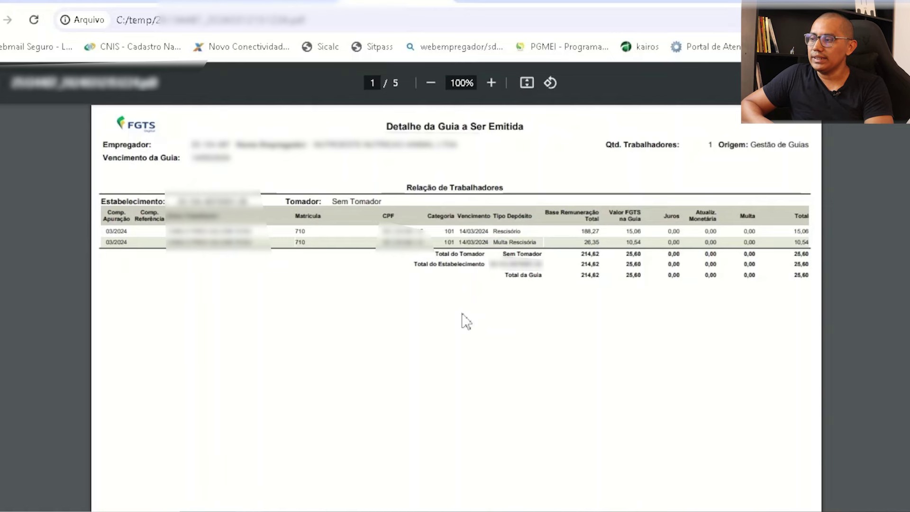
{"action": "key", "text": "ctrl+w"}
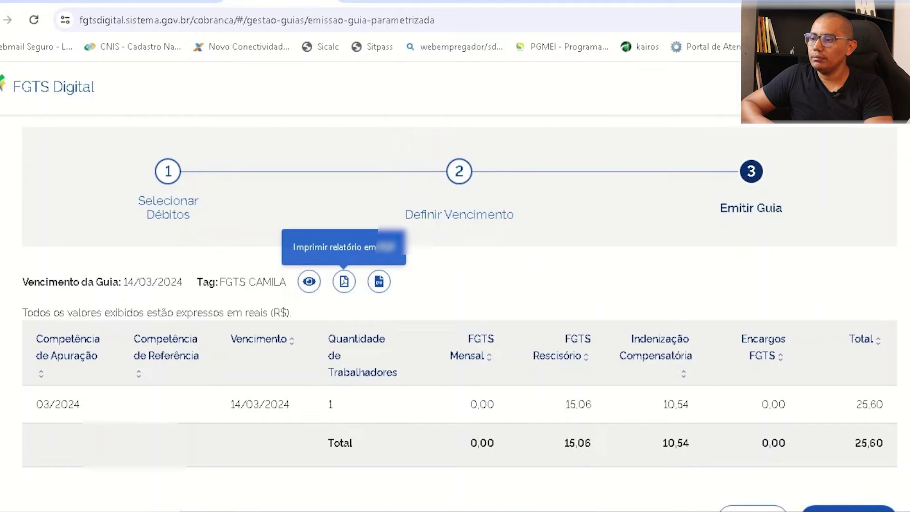
- Issue the FGTS guide, view the downloaded guide PDF, and return to the issuing page
{"action": "scroll", "coordinate": [344, 281], "scroll_direction": "down", "scroll_amount": 2}
{"action": "left_click", "coordinate": [861, 442]}
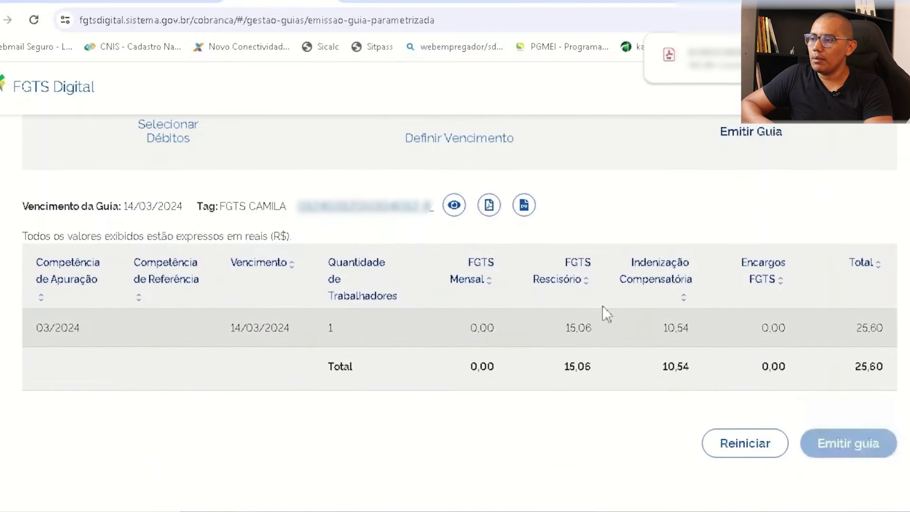
{"action": "left_click", "coordinate": [692, 56]}
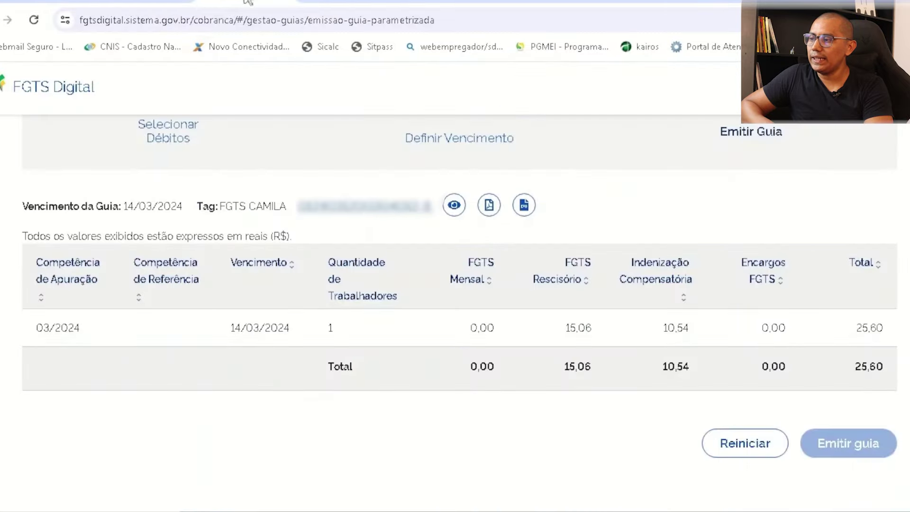
{"action": "left_click", "coordinate": [204, 3]}
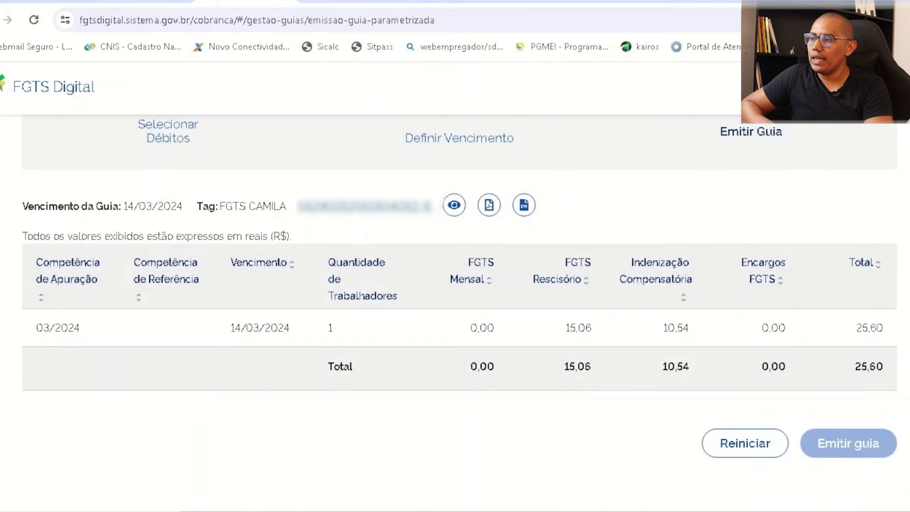
- Go back to Gestão de Guias and open the Consulta de Guias page for issued guides
{"action": "scroll", "coordinate": [459, 313], "scroll_direction": "up", "scroll_amount": 5}
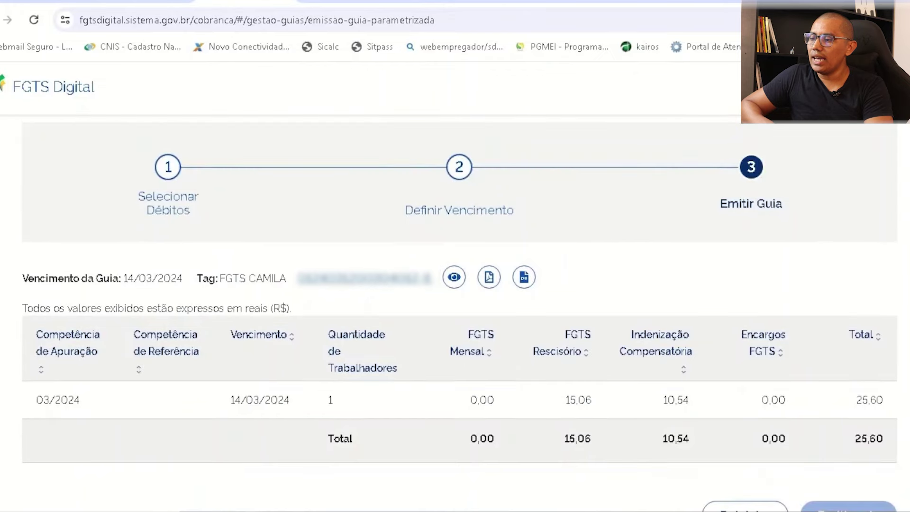
{"action": "scroll", "coordinate": [459, 313], "scroll_direction": "up", "scroll_amount": 2}
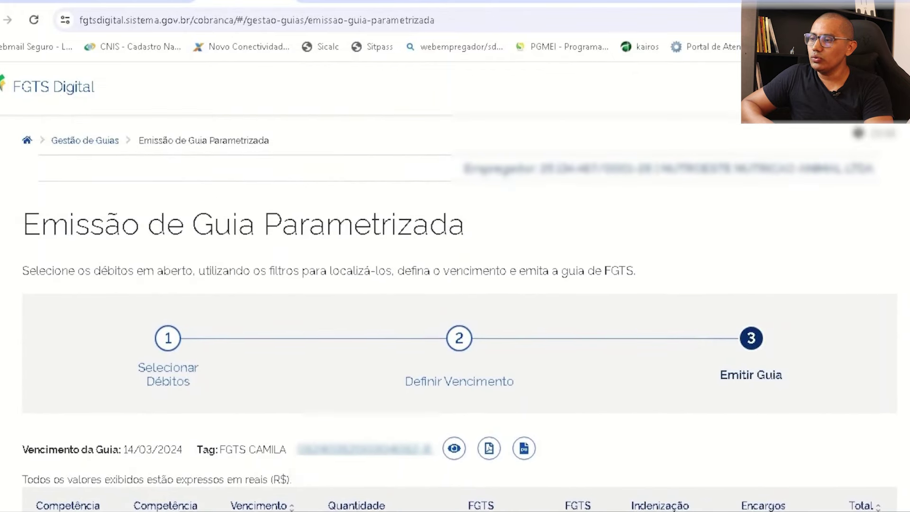
{"action": "left_click", "coordinate": [90, 145]}
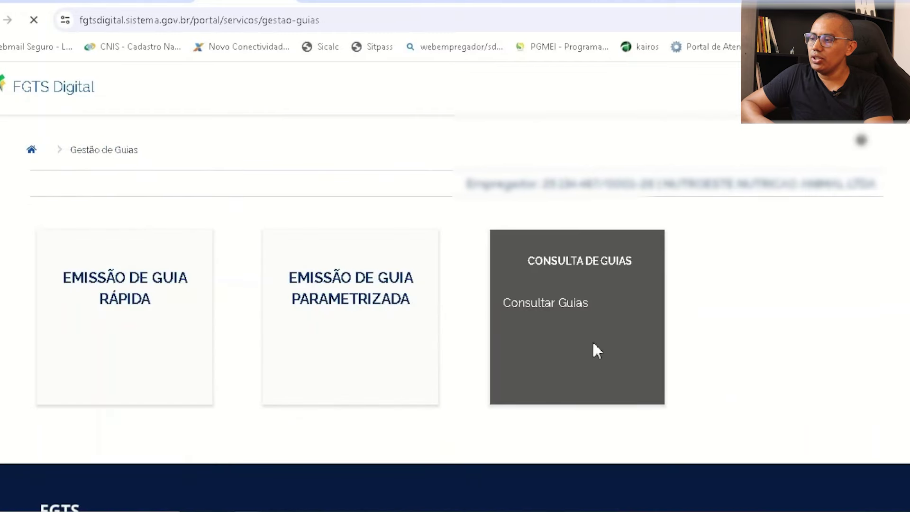
{"action": "left_click", "coordinate": [575, 351]}
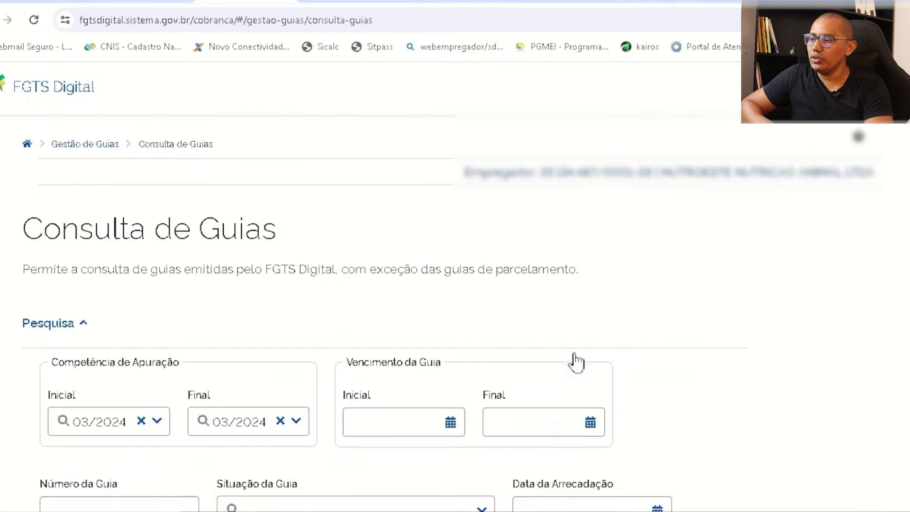